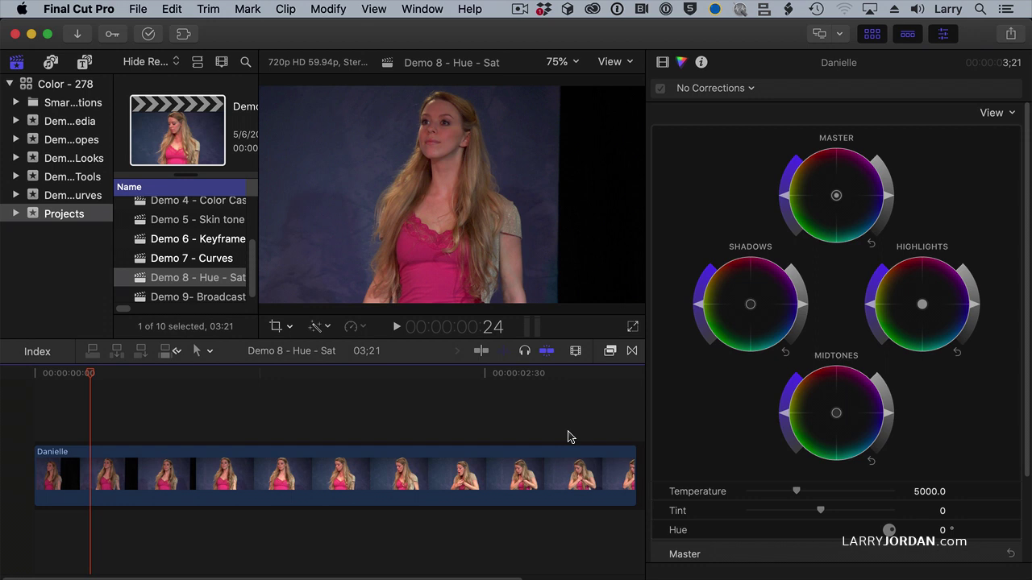
Add a Hue/Saturation Curves correction to the clip of the woman in the pink top
click(390, 465)
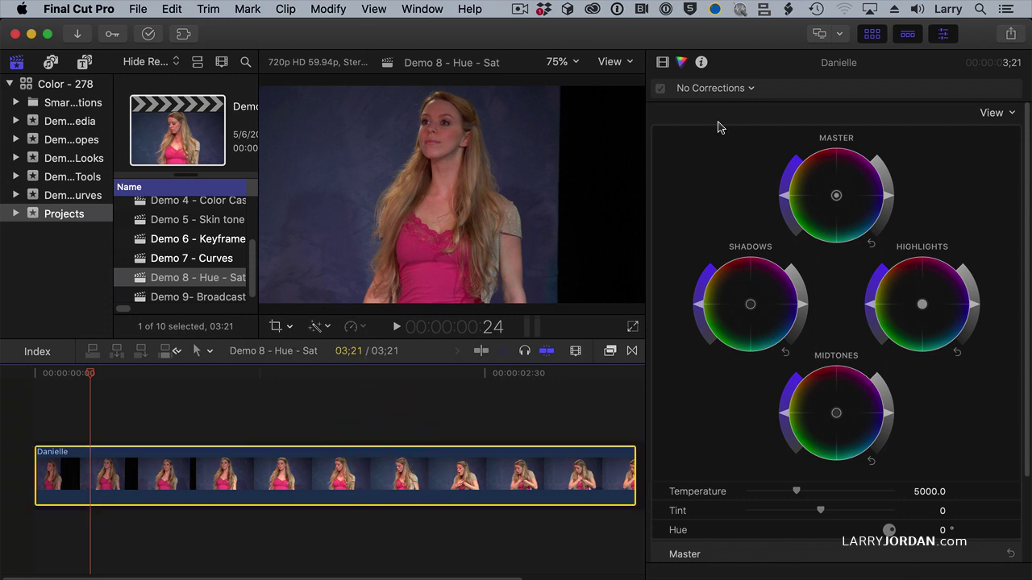
click(739, 88)
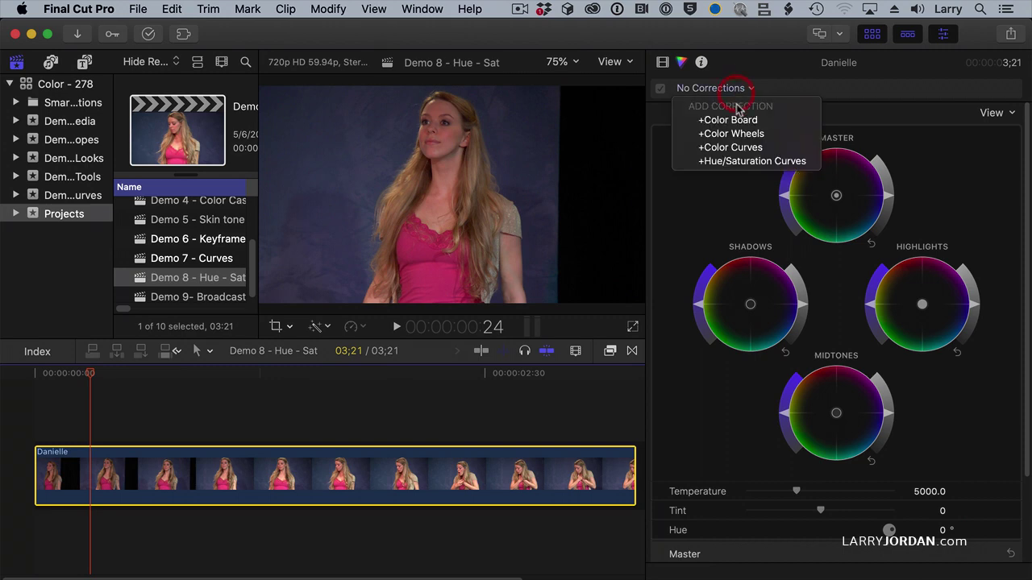
click(759, 162)
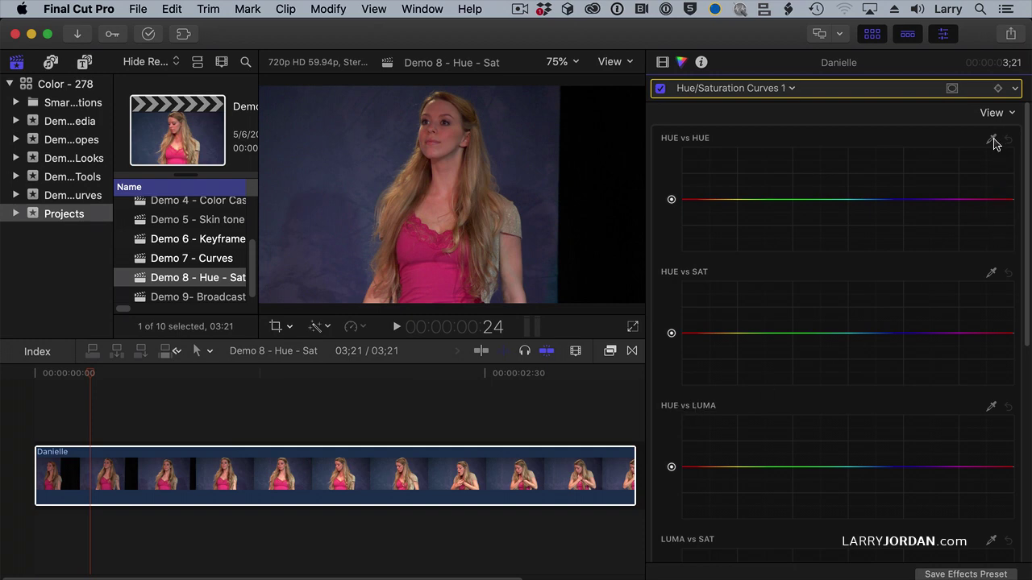
Sample the pink top onto the Hue vs Hue curve and raise that point until the top turns blue
click(993, 141)
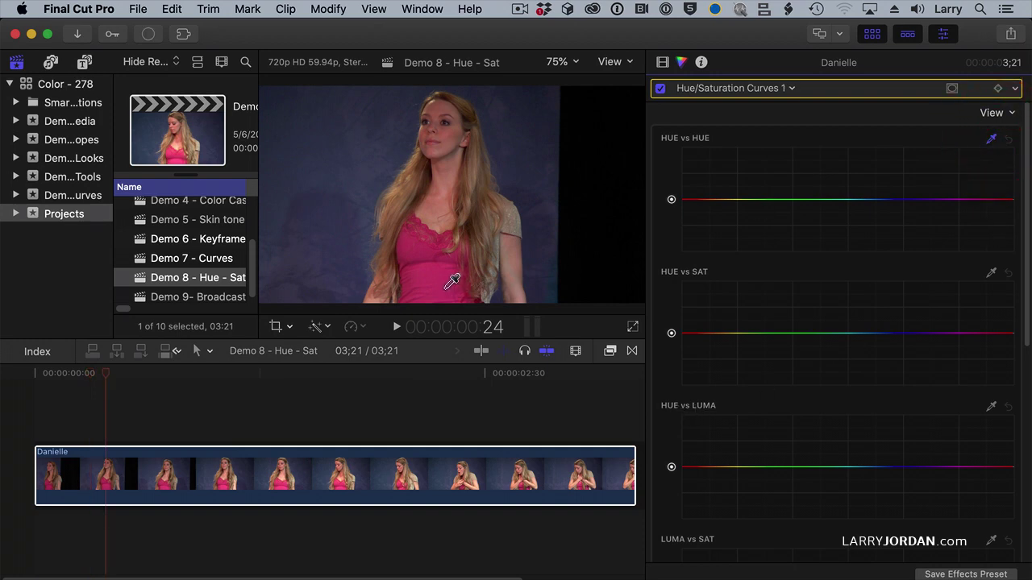
click(451, 280)
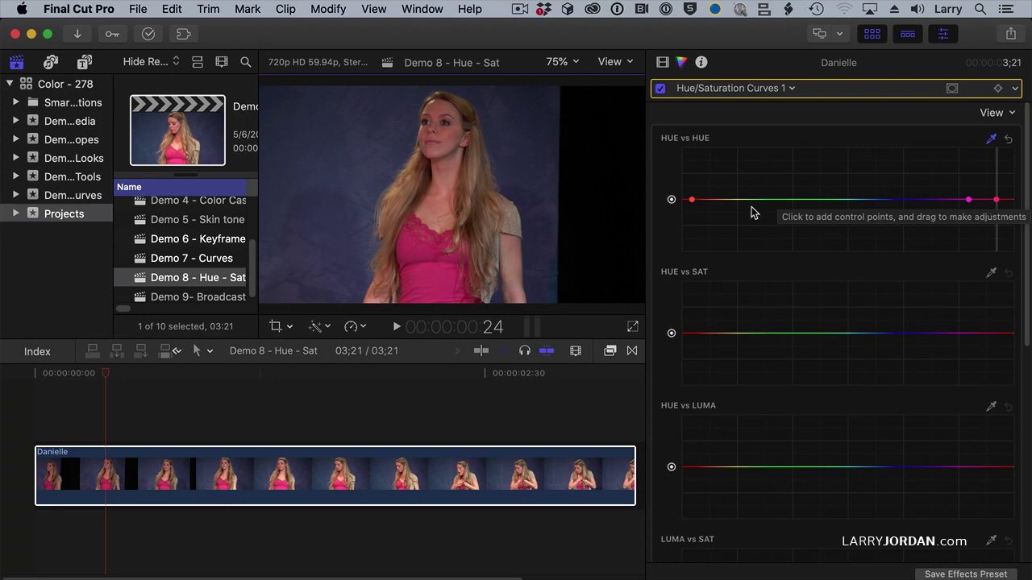
click(996, 200)
drag(997, 200, 998, 171)
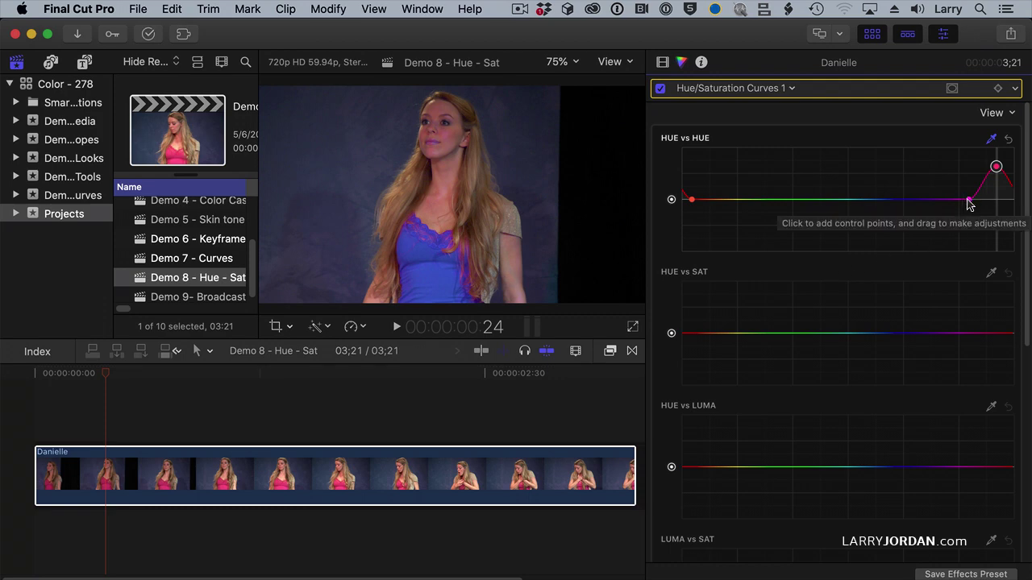
mouse_move(968, 205)
mouse_down()
mouse_move(956, 206)
mouse_move(977, 203)
mouse_move(967, 202)
mouse_up()
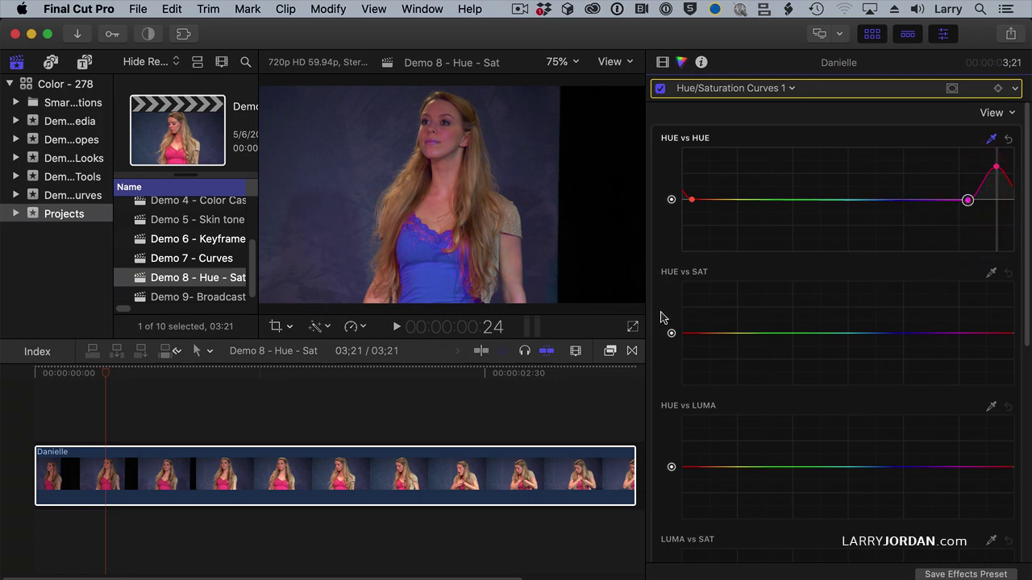
Sample the top onto the Hue vs Sat curve and lower its point to desaturate the blue top
click(991, 273)
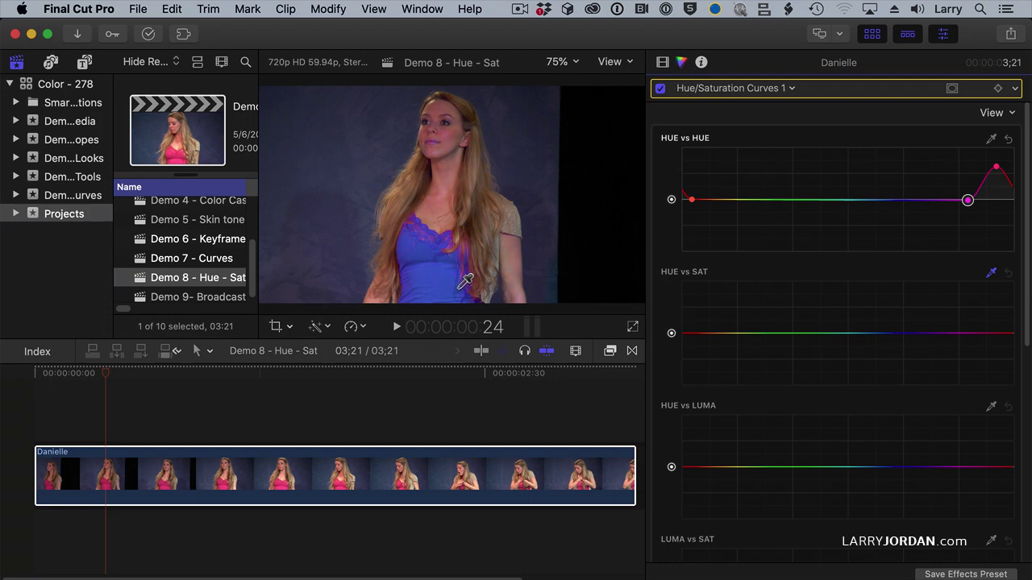
click(437, 276)
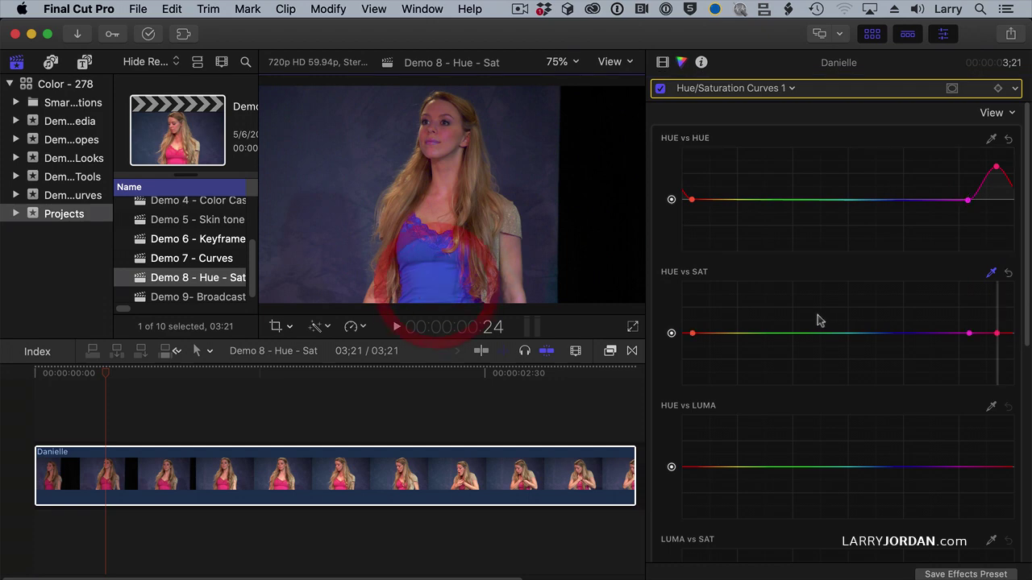
click(998, 337)
mouse_move(998, 340)
mouse_down()
mouse_move(1000, 391)
mouse_move(997, 305)
mouse_move(999, 358)
mouse_up()
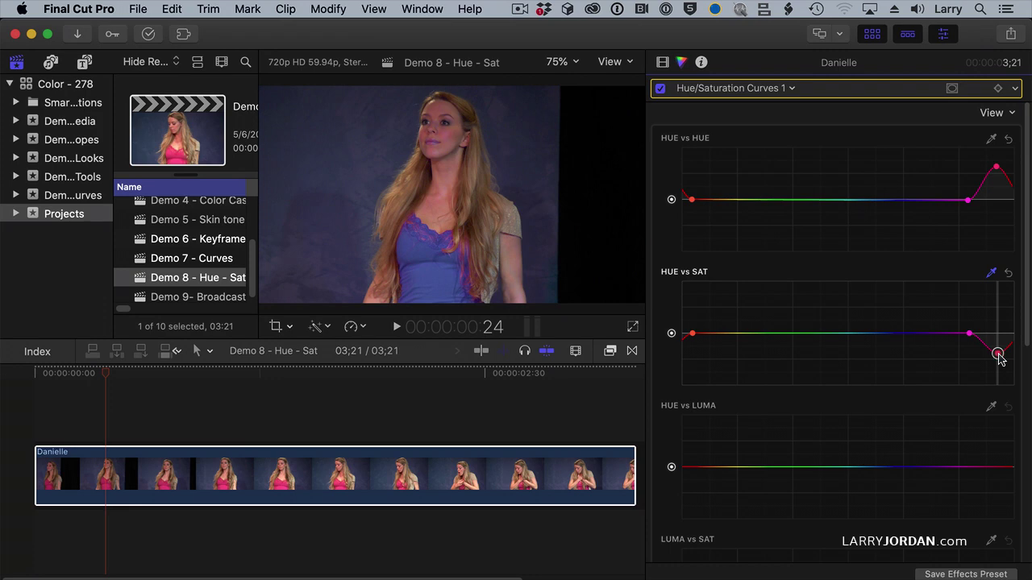
click(998, 353)
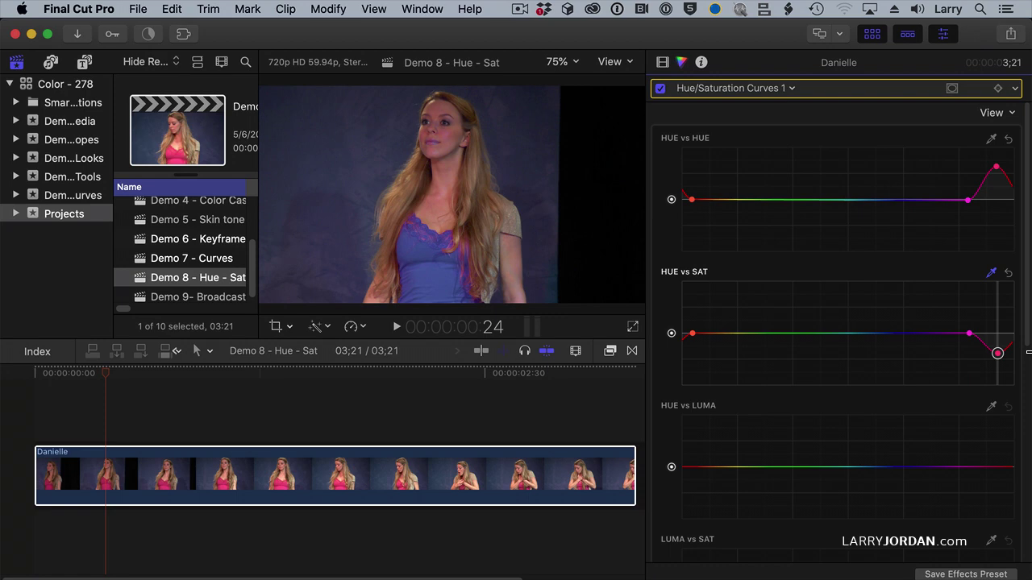
drag(1028, 330, 1014, 426)
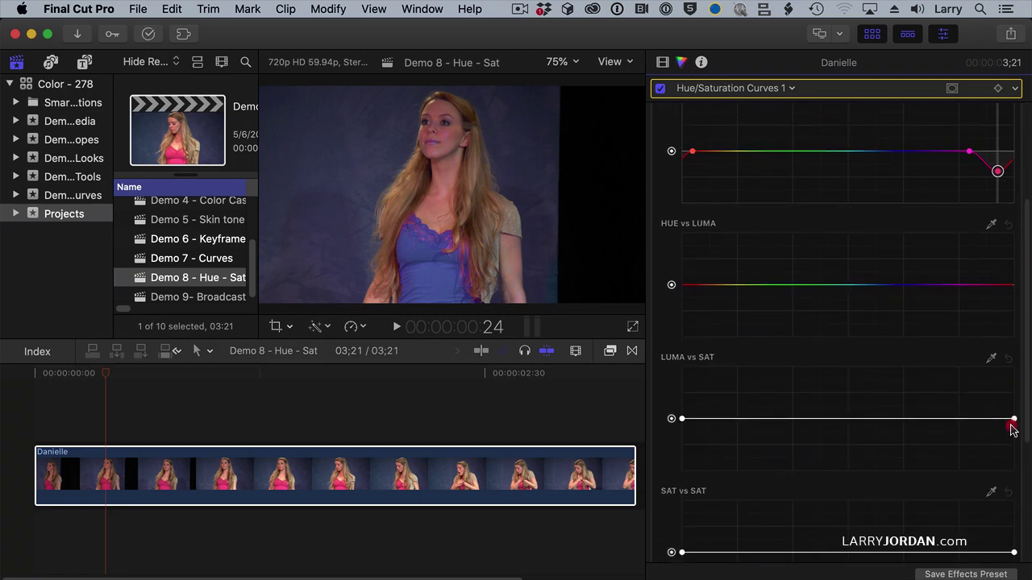
Sample the top onto the Hue vs Luma curve and pull its point down to darken it
click(991, 225)
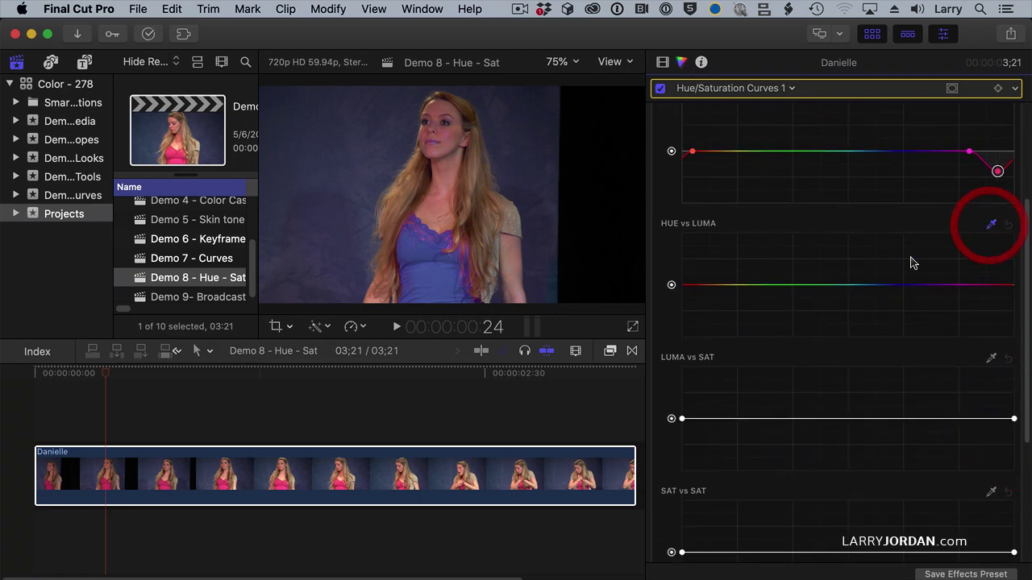
click(432, 278)
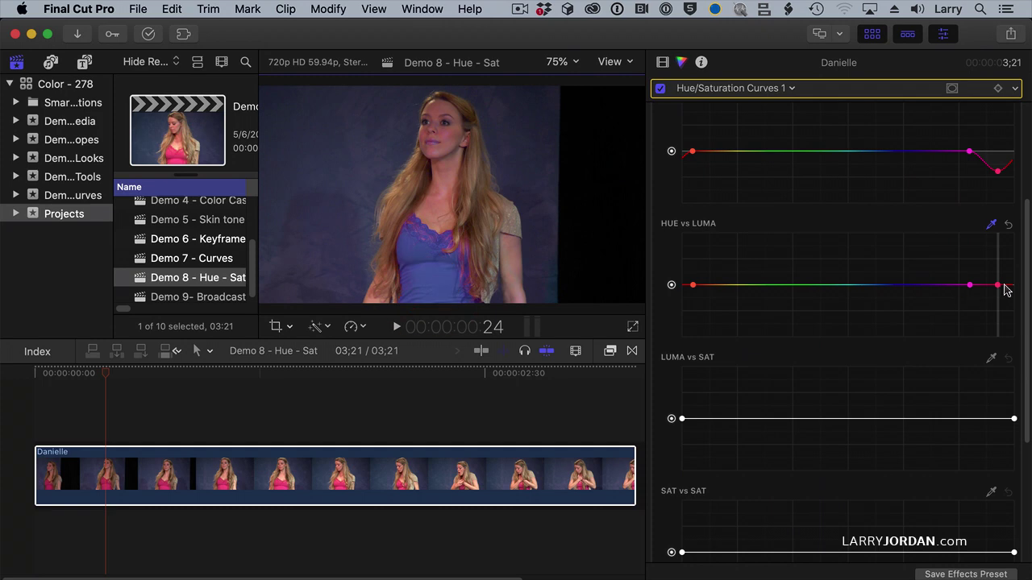
drag(1000, 290, 995, 303)
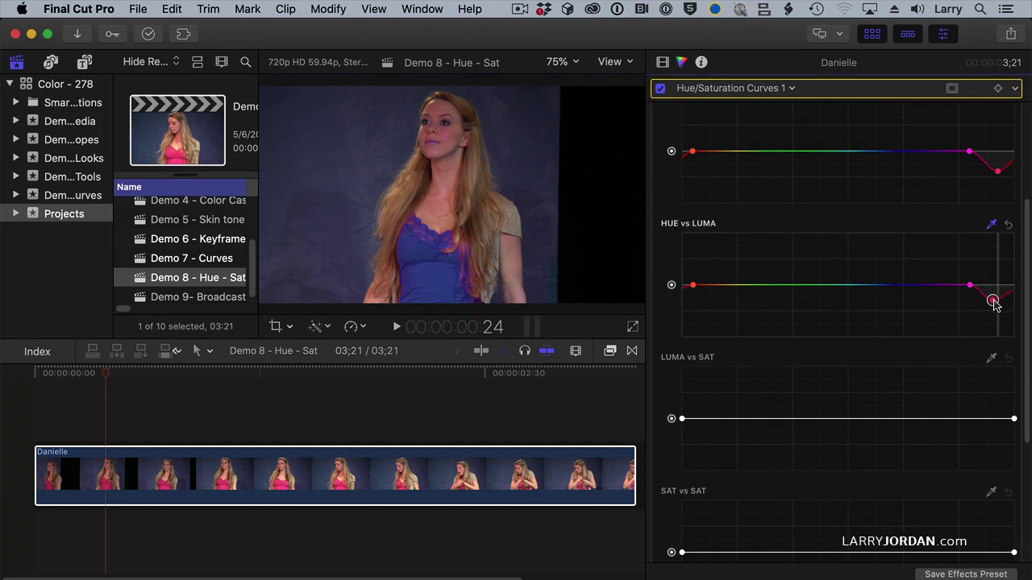
click(993, 301)
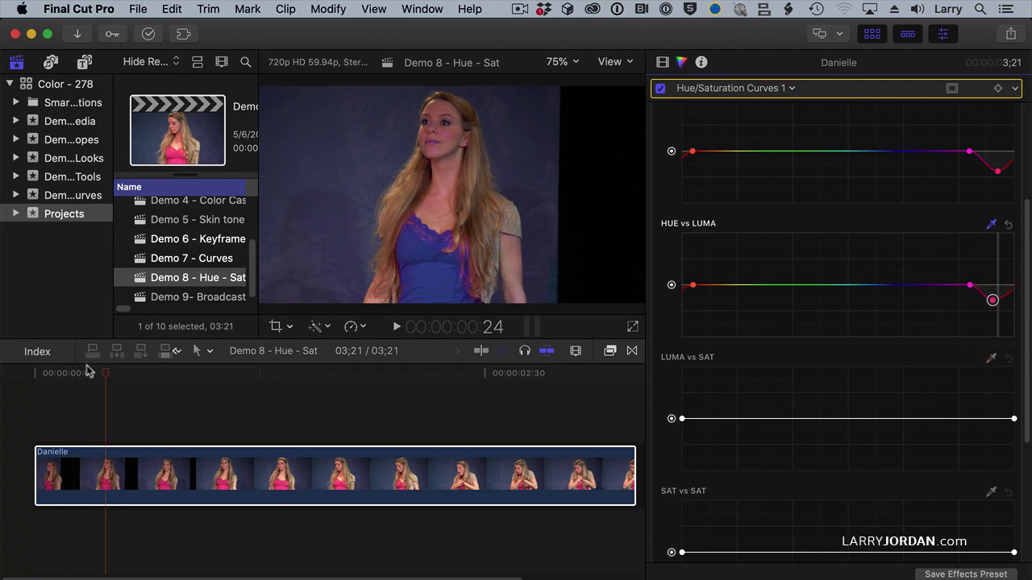
click(12, 376)
key(space)
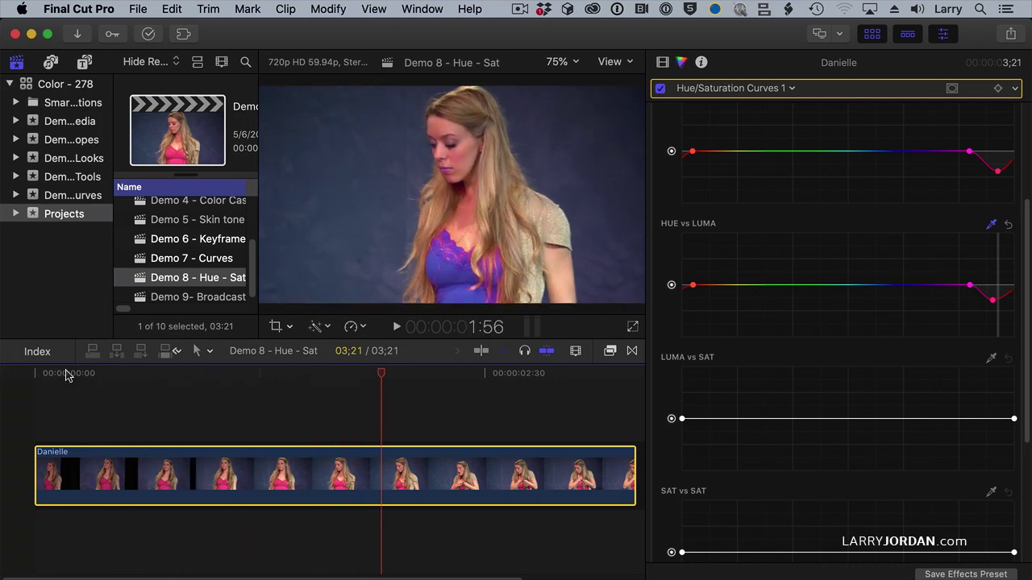
click(10, 374)
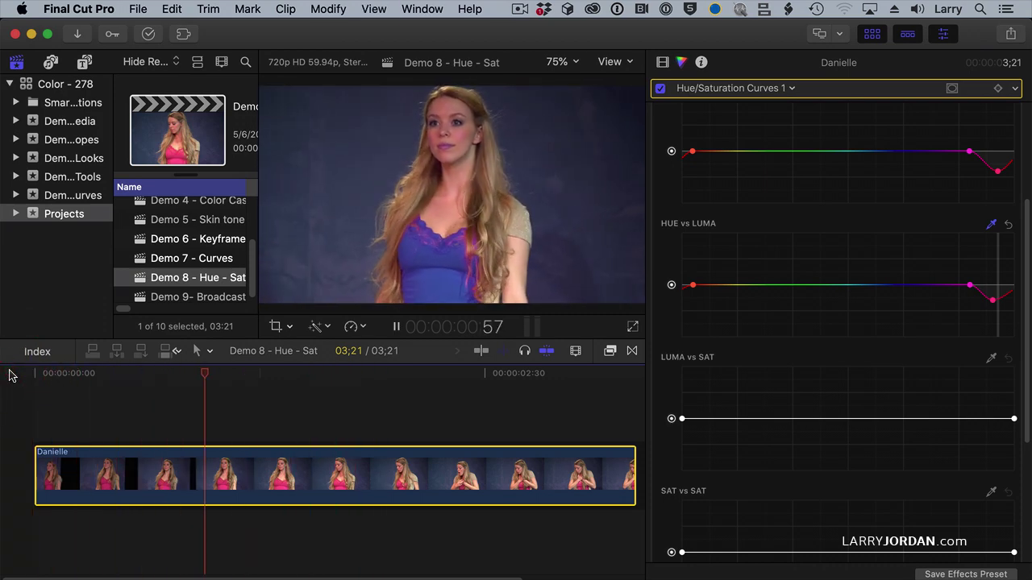
key(space)
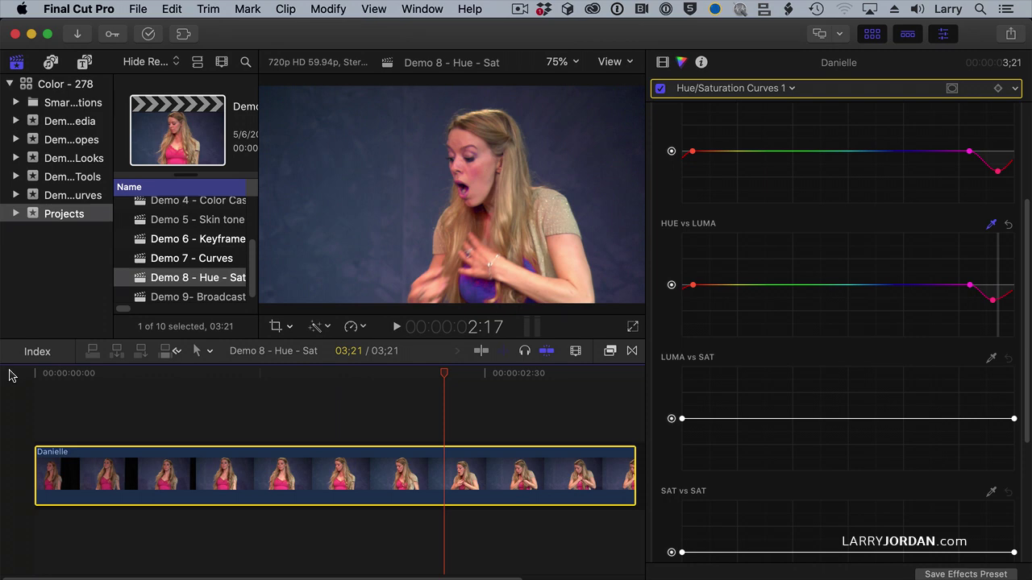
drag(49, 375, 160, 373)
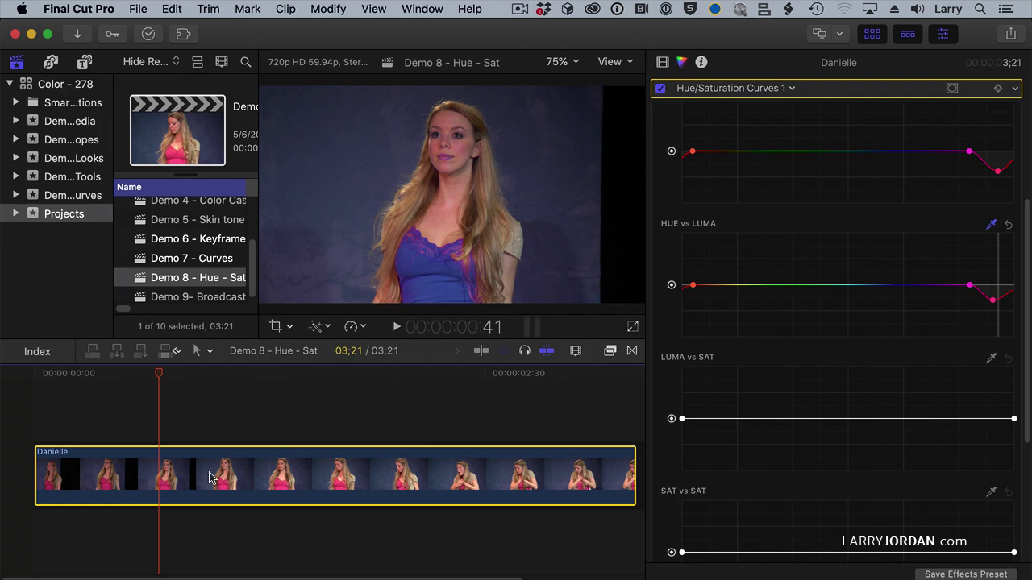
Add Shape Mask 1 to the curves correction, squared into a wide rectangle over her head and the upper frame
click(952, 88)
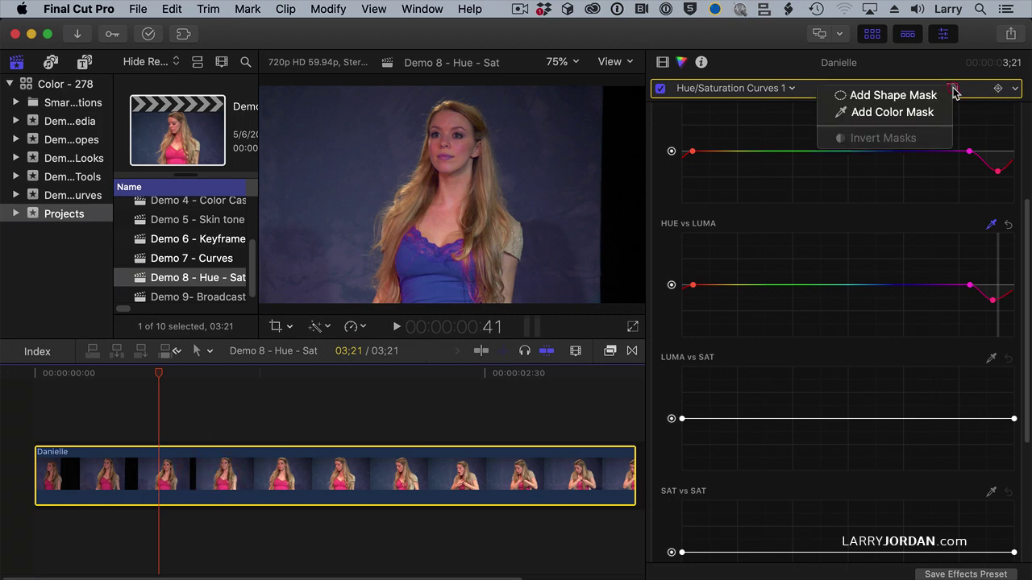
click(934, 96)
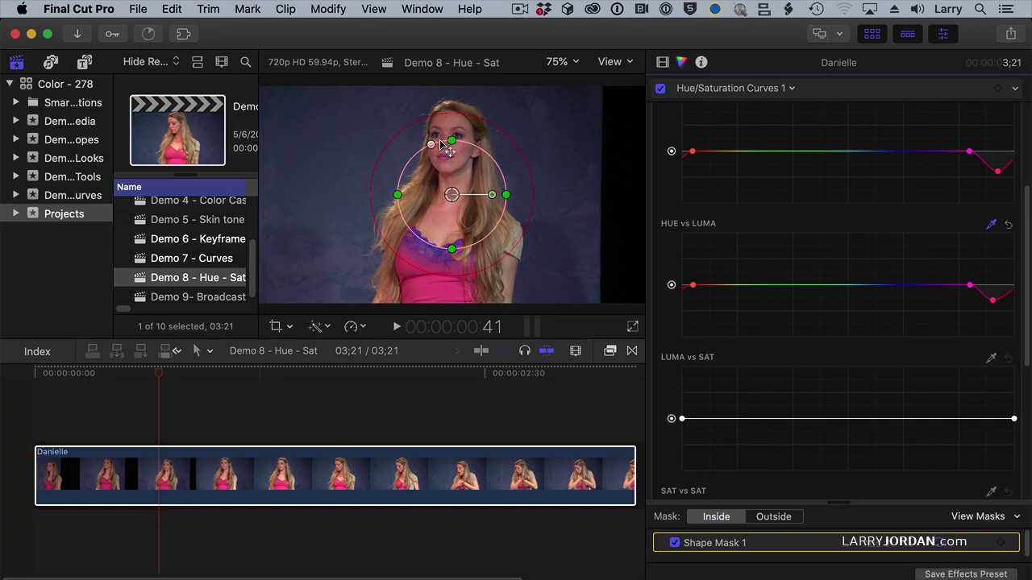
drag(431, 145, 363, 145)
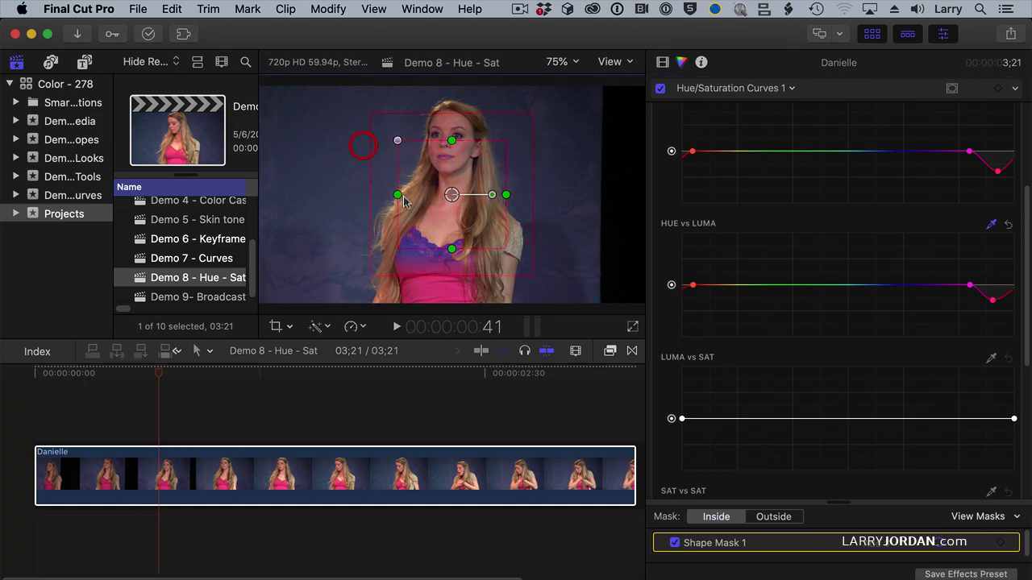
drag(447, 249, 611, 141)
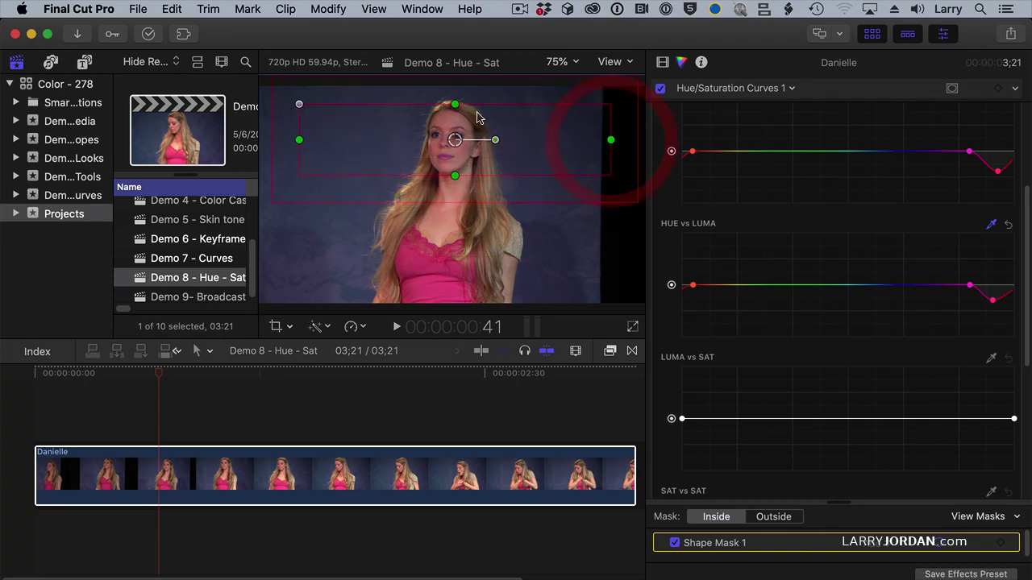
drag(456, 104, 458, 87)
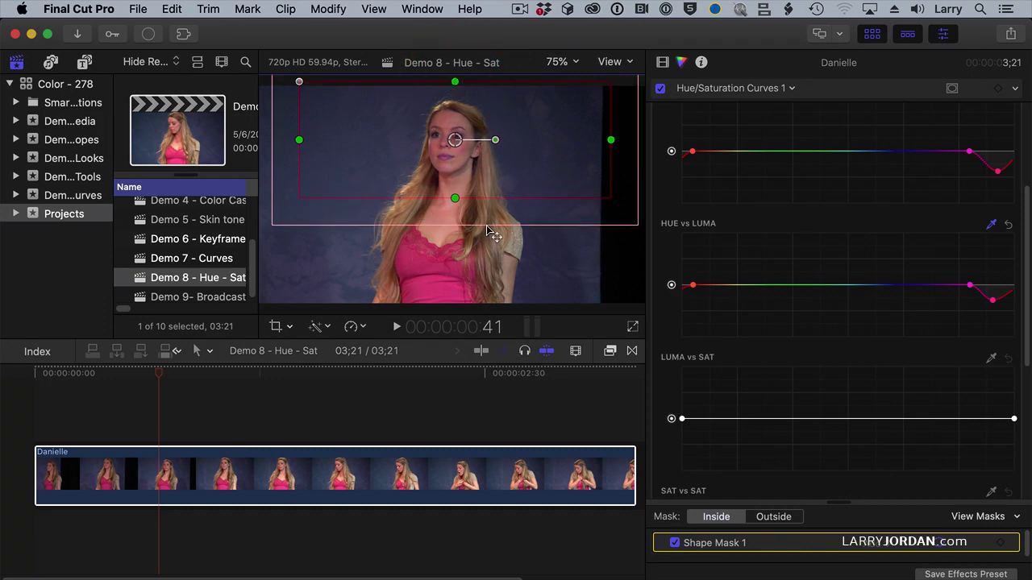
drag(488, 232, 490, 219)
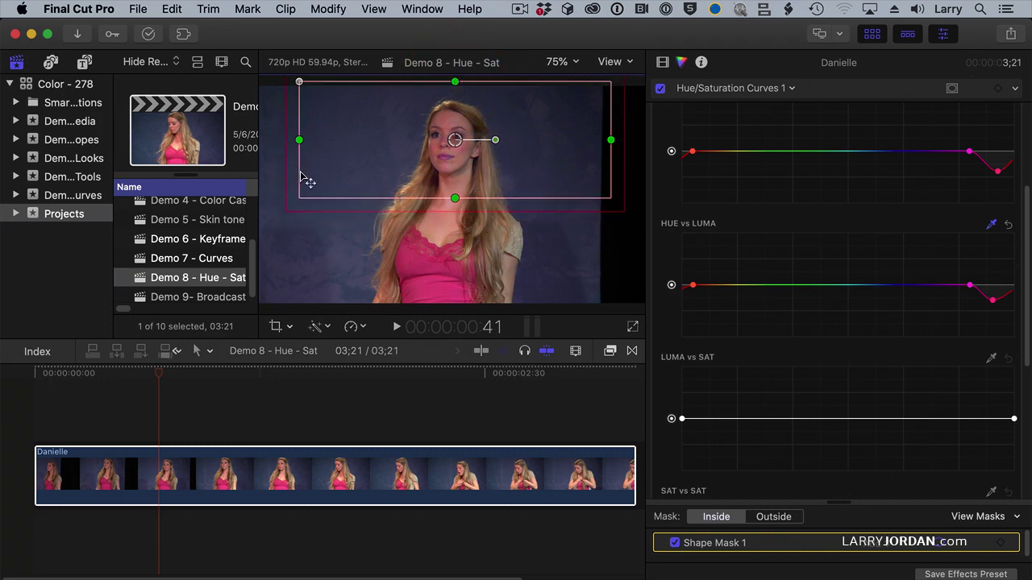
drag(299, 139, 283, 140)
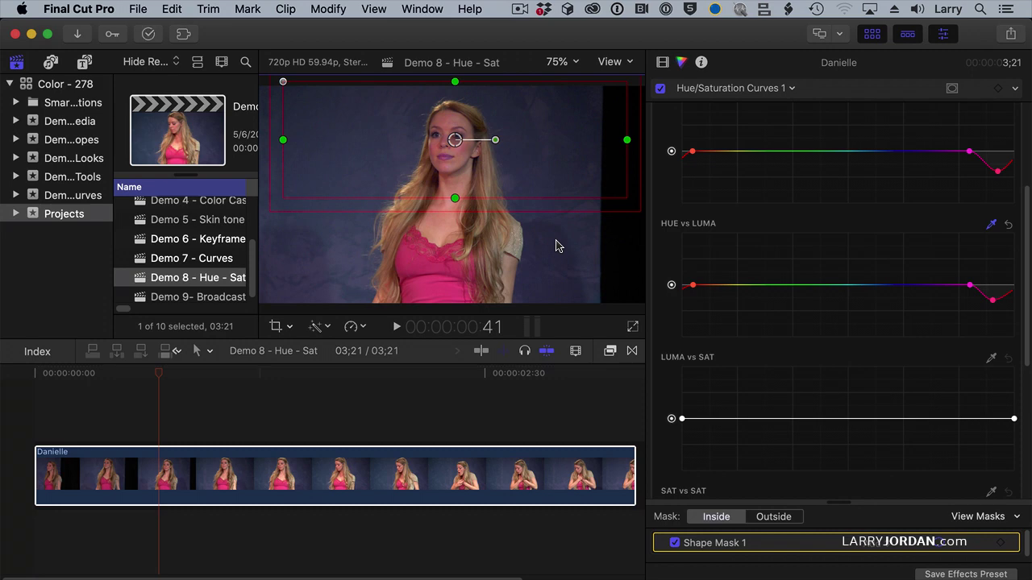
Invert the curves correction's mask so the top is blue and her face stays natural
click(952, 88)
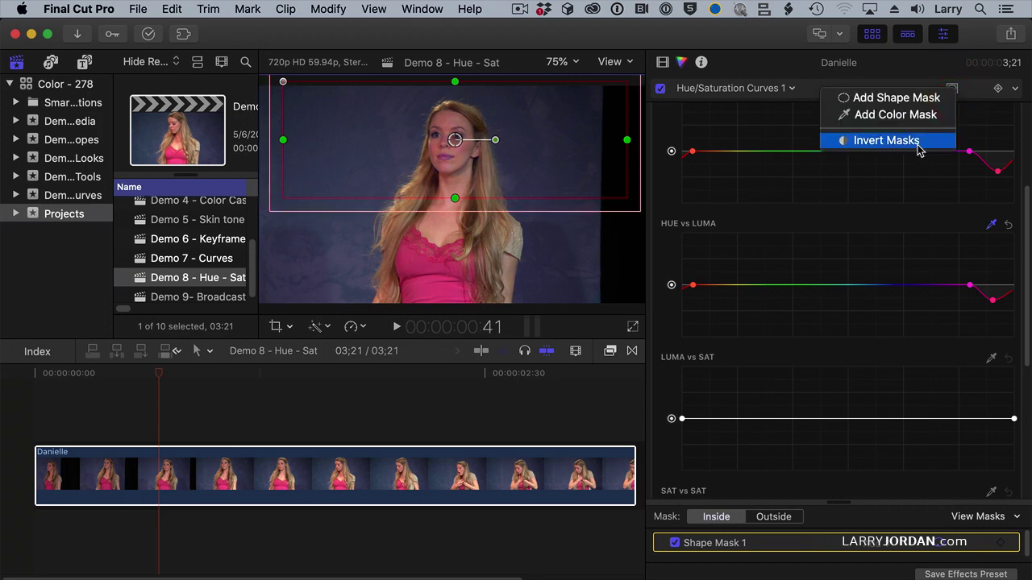
click(919, 143)
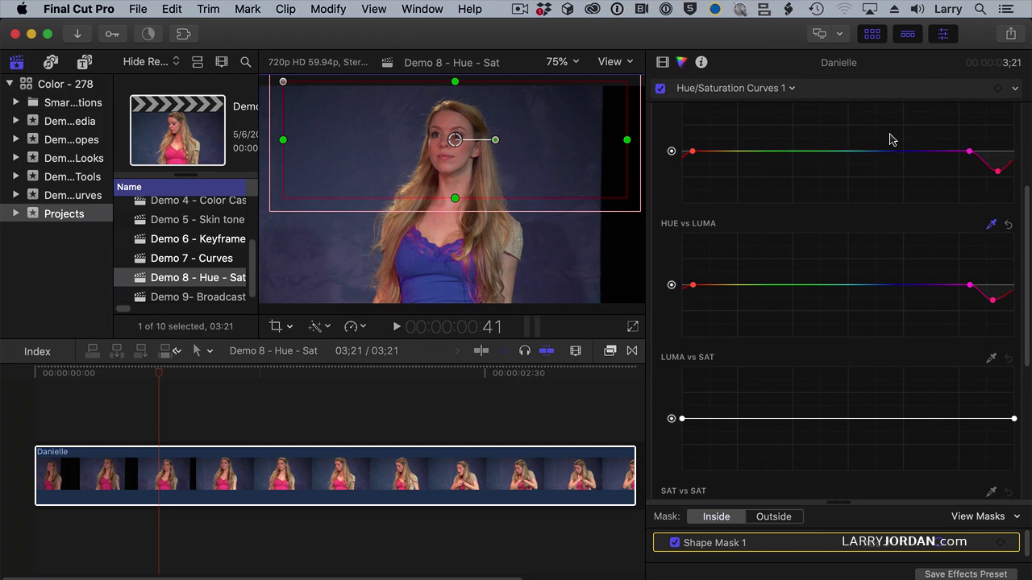
click(52, 375)
key(space)
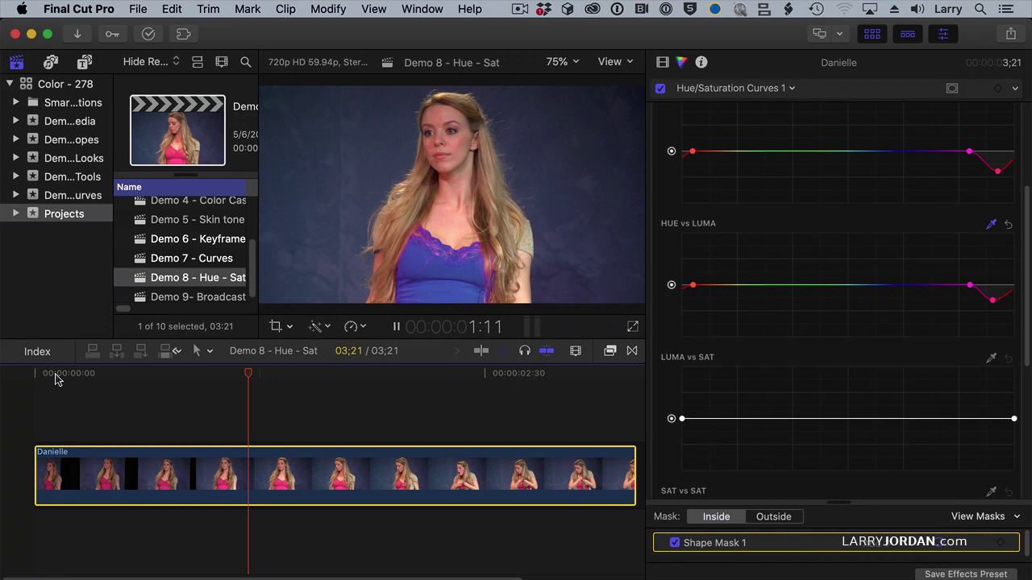
key(space)
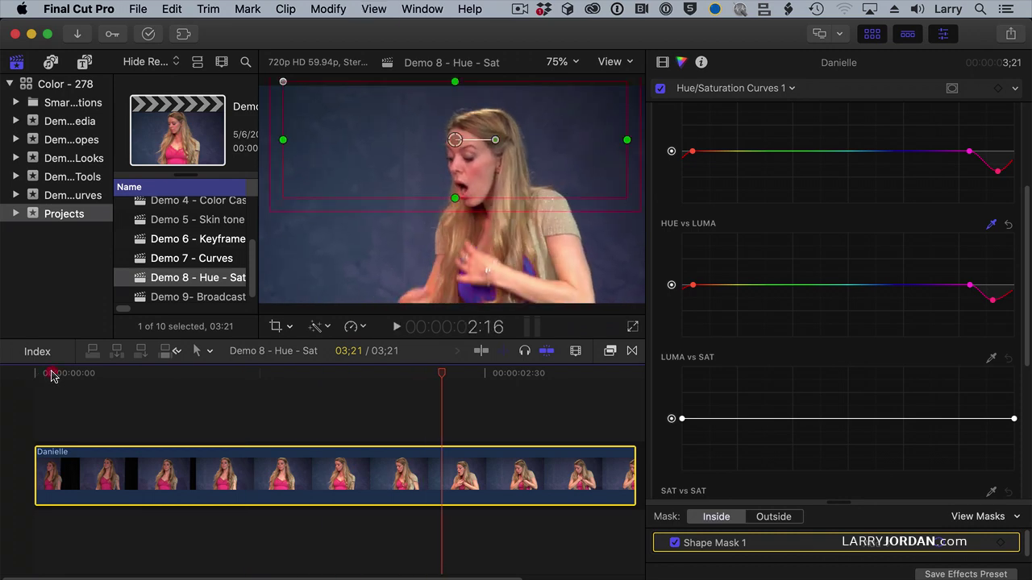
drag(53, 375, 176, 376)
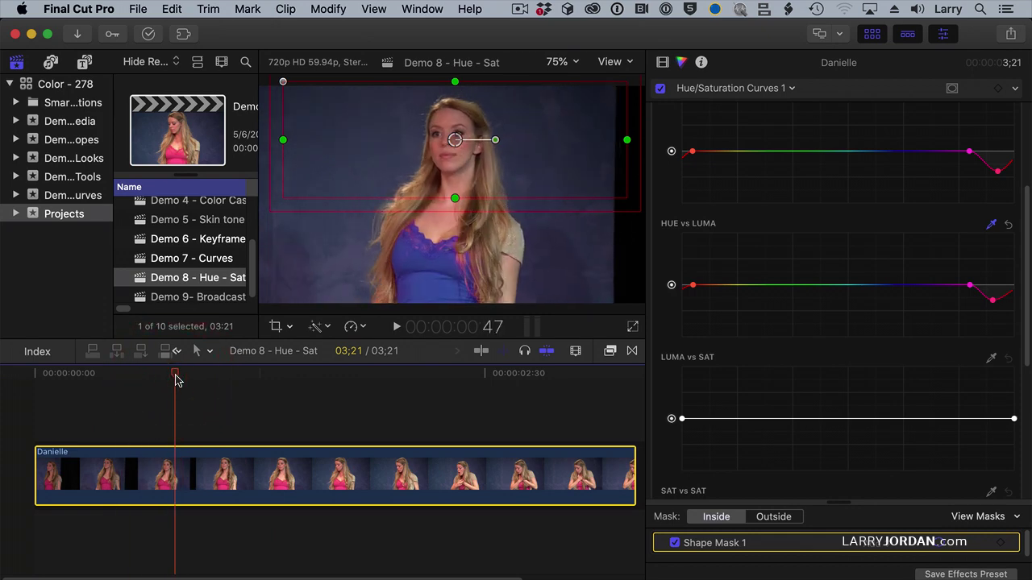